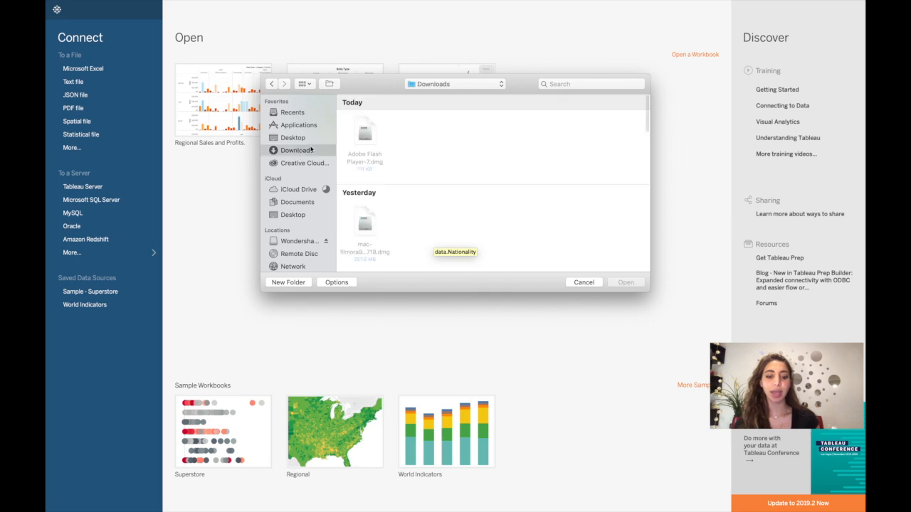
Step: Search for "FIFA" and open the FIFA19.xlsx workbook as a data source
left_click(578, 83)
type("FIFA")
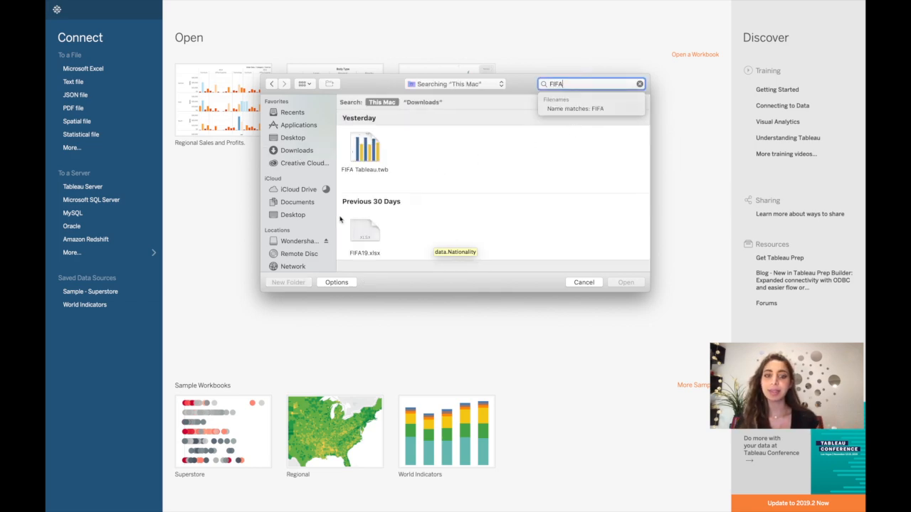
left_click(366, 233)
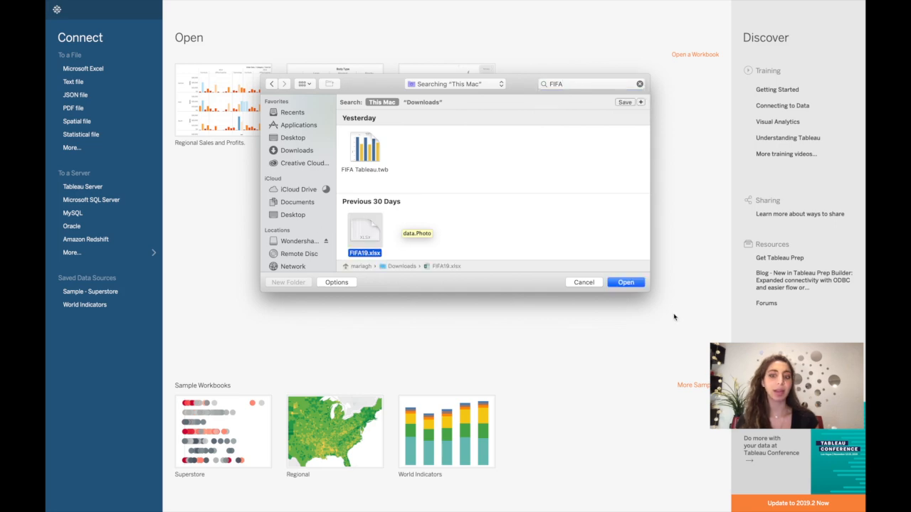
left_click(626, 283)
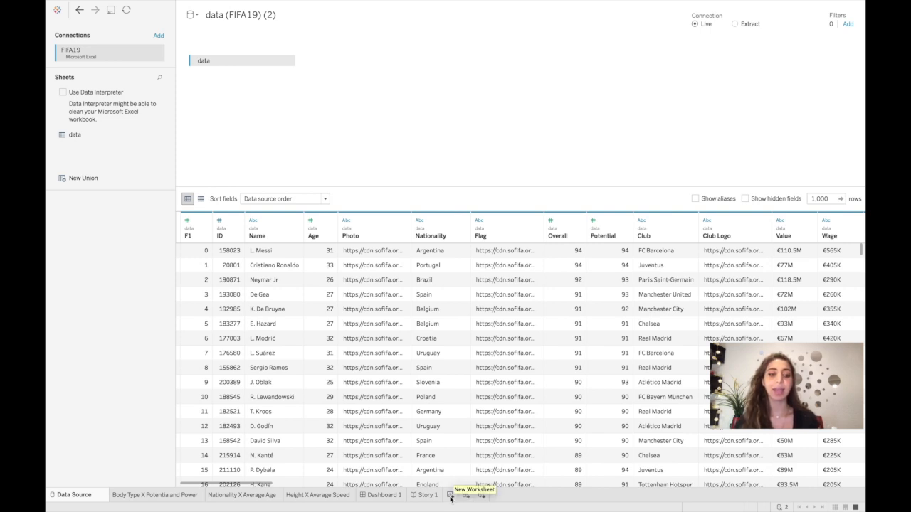
Step: Open the Body Type X Potentia and Power worksheet and review which values its Body Type filter includes
mouse_move(152, 495)
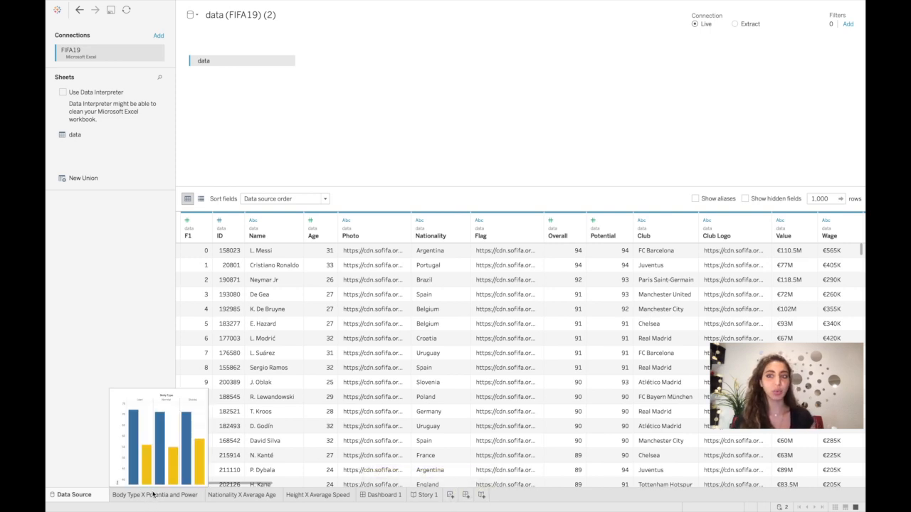
left_click(153, 494)
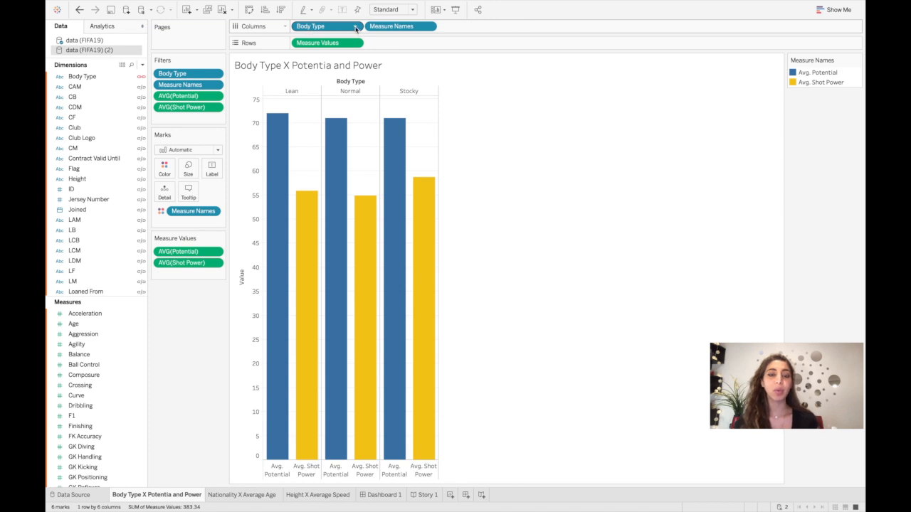
left_click(356, 27)
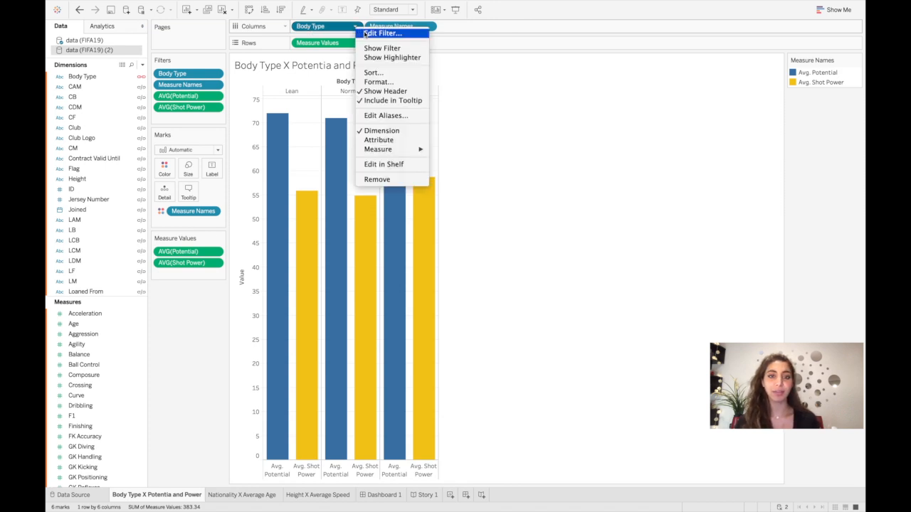
left_click(375, 33)
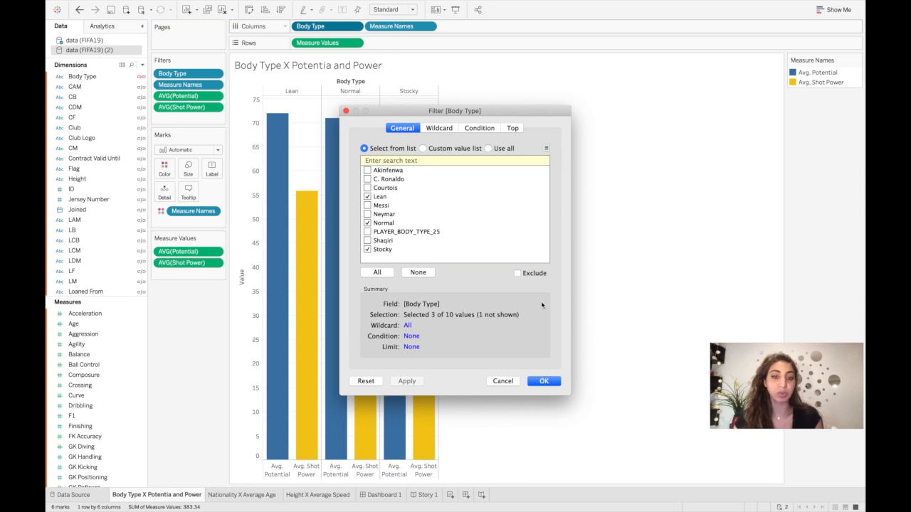
left_click(544, 382)
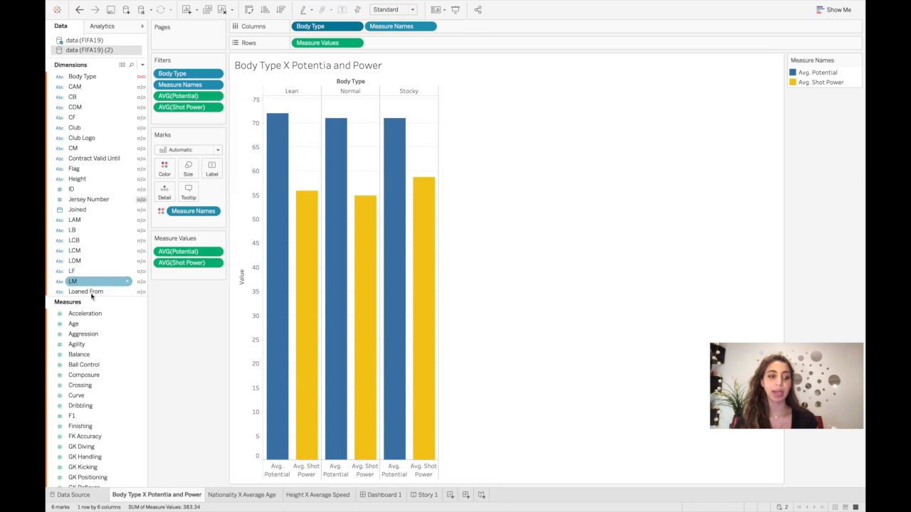
Step: Look through the available measures and check the aggregation options of the Potential filter
scroll(78, 334, "down", 5)
scroll(79, 338, "down", 3)
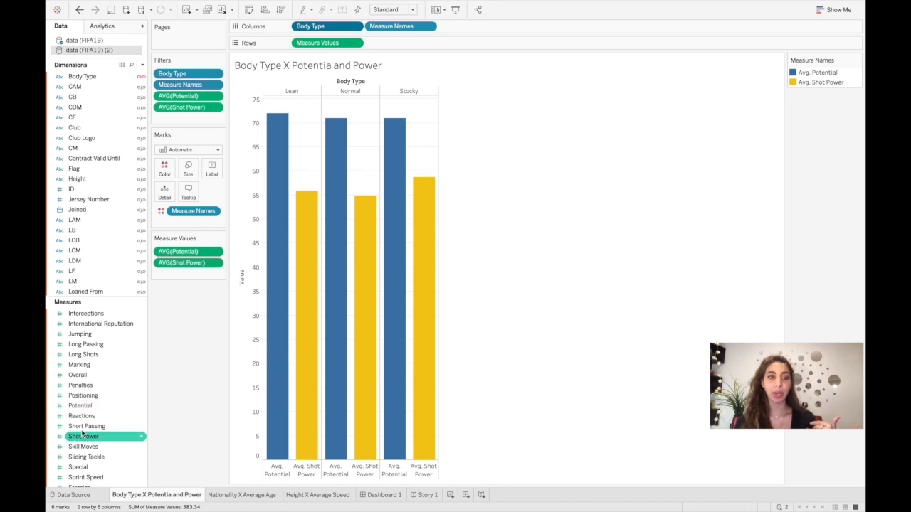
left_click(214, 99)
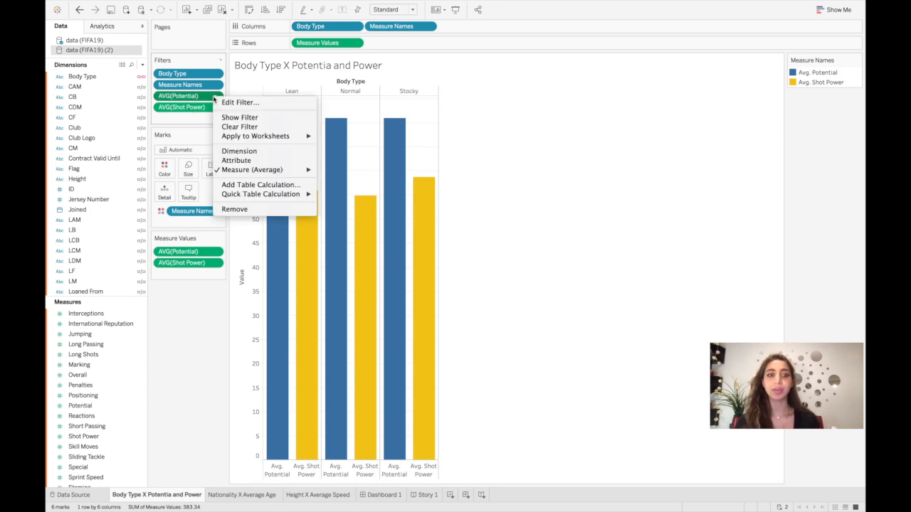
mouse_move(284, 174)
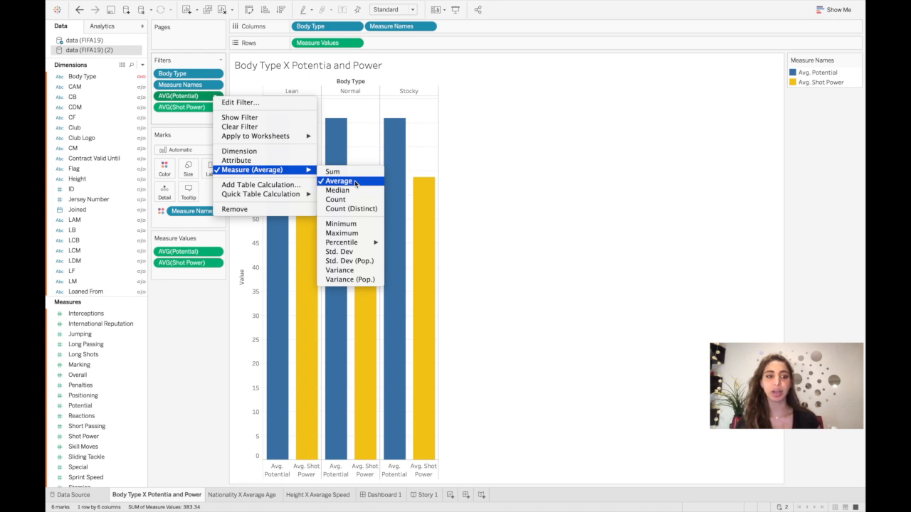
left_click(528, 153)
Step: Inspect the potential and shot power bars for the Lean body type and browse the remaining dimensions
mouse_move(269, 141)
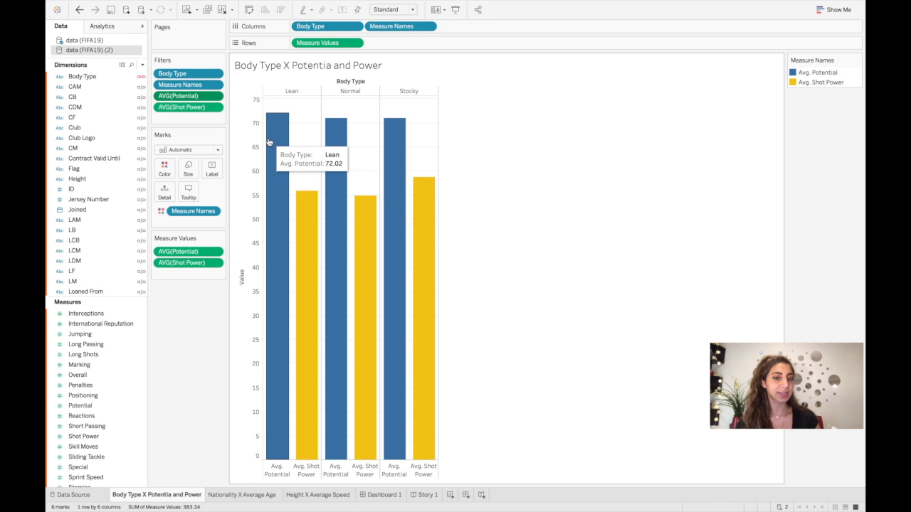
mouse_move(309, 201)
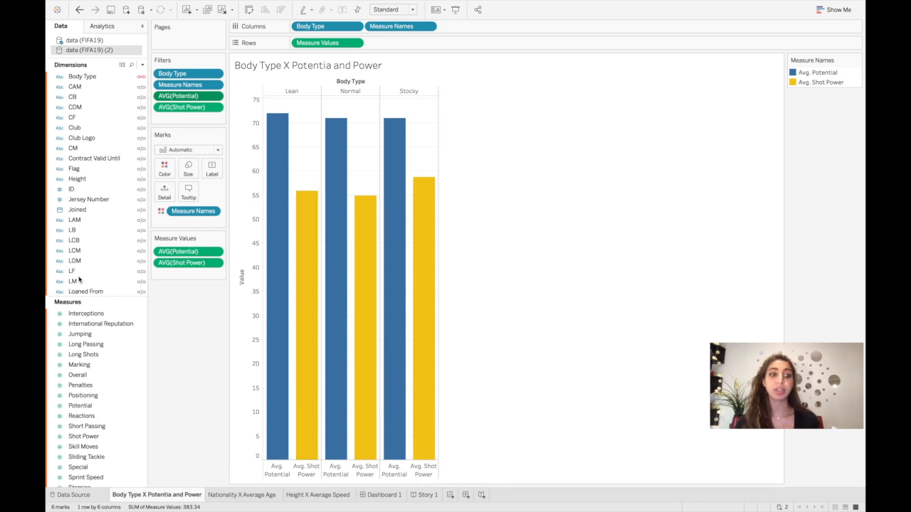
scroll(78, 291, "down", 10)
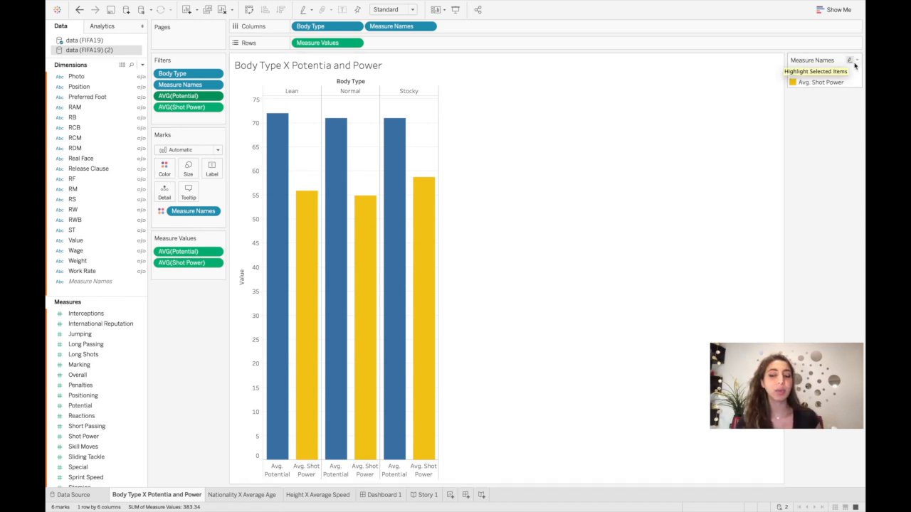
Step: Change the Avg. Shot Power color in the Measure Names legend to purple from the Automatic palette
left_click(856, 61)
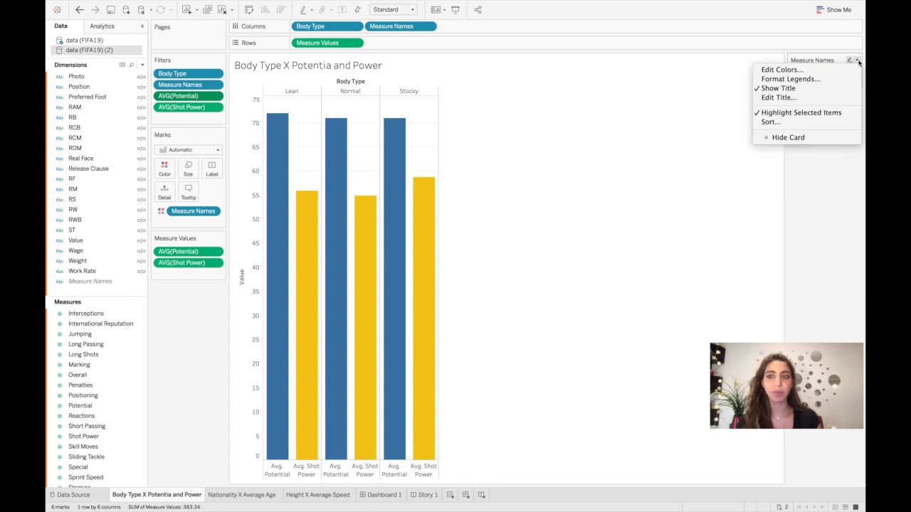
left_click(816, 69)
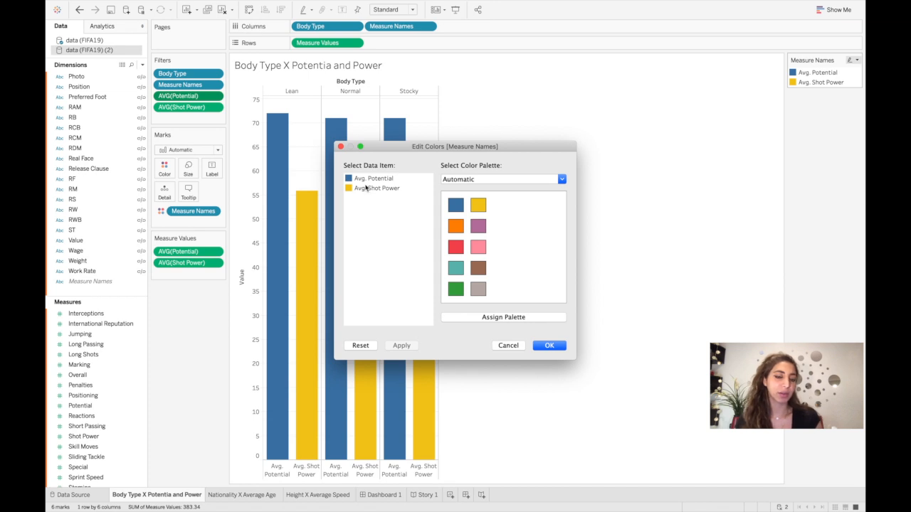
left_click(365, 189)
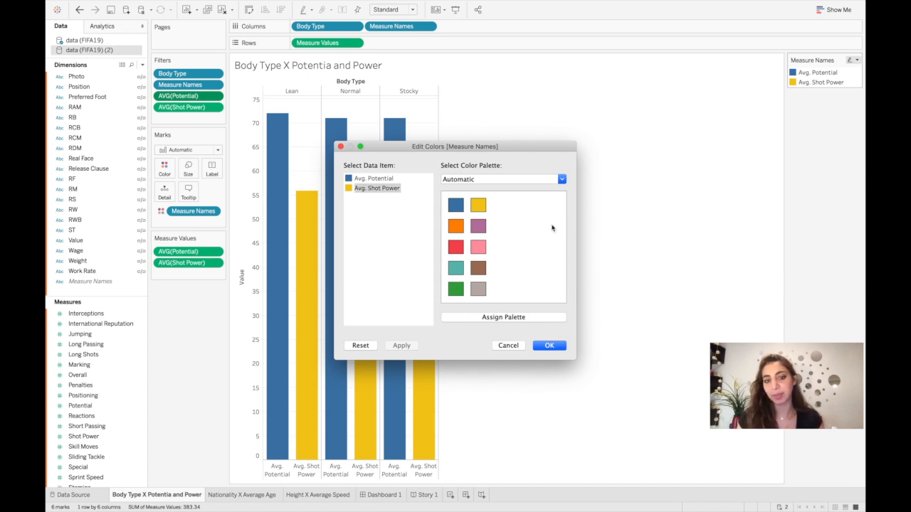
left_click(478, 227)
left_click(544, 345)
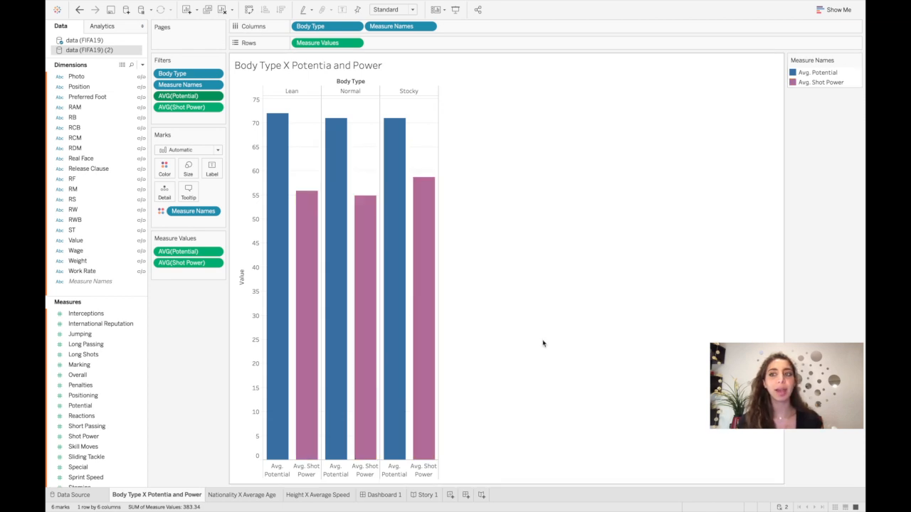
Step: Display the Show Me chart type suggestions for the body type worksheet
left_click(839, 15)
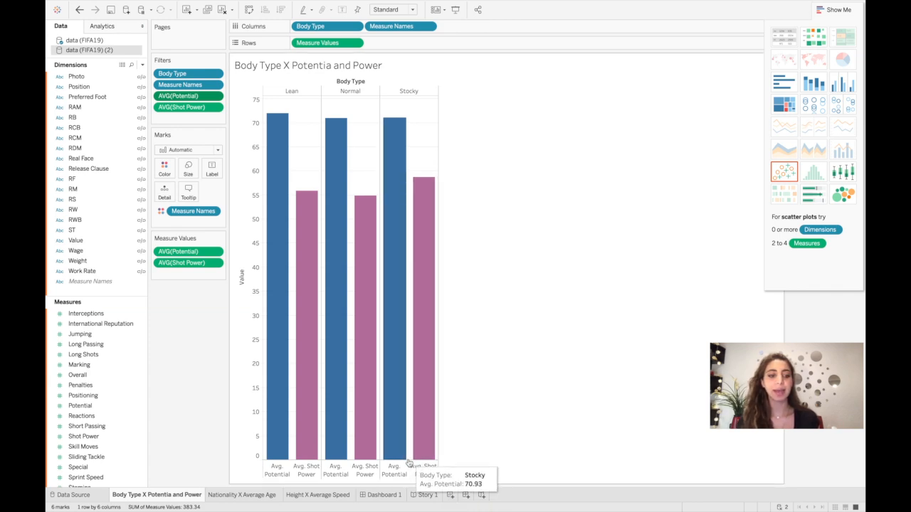
right_click(141, 498)
left_click(510, 308)
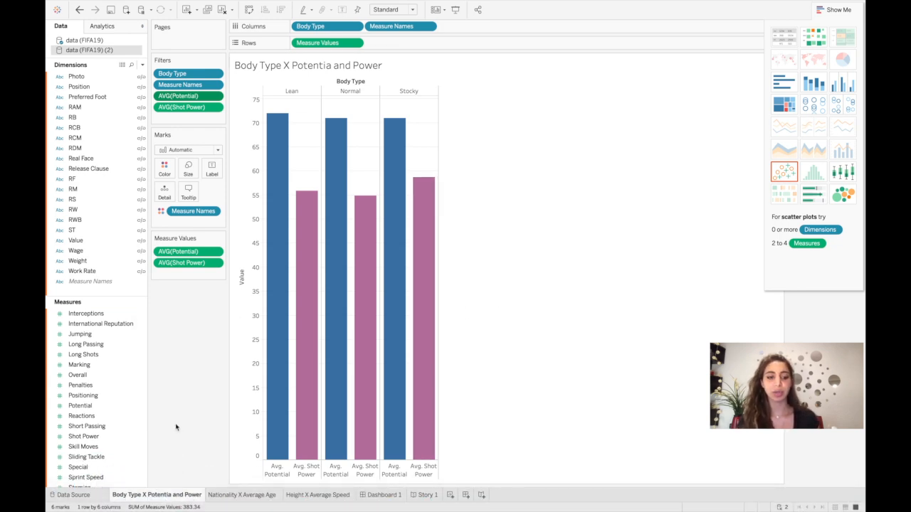
Step: Open the Nationality X Average Age worksheet, hide the chart type suggestions, and examine the fields behind the bubble chart
left_click(261, 495)
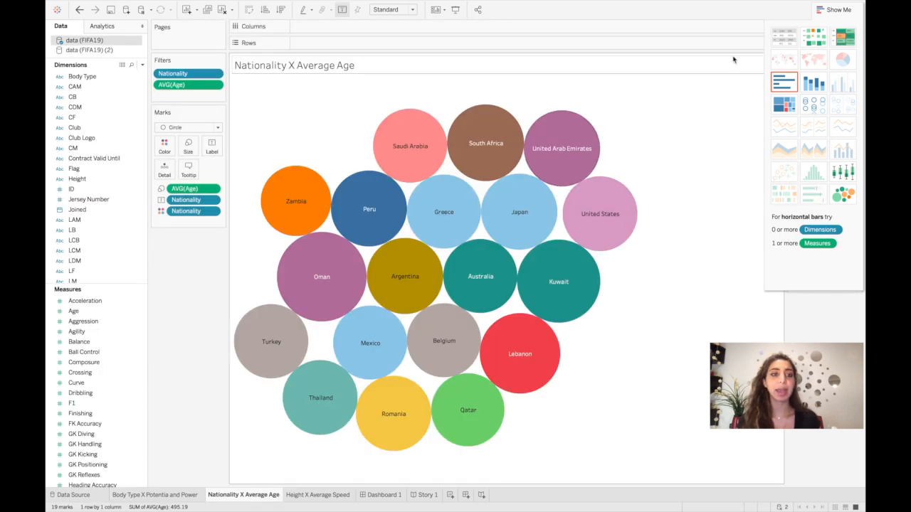
left_click(832, 10)
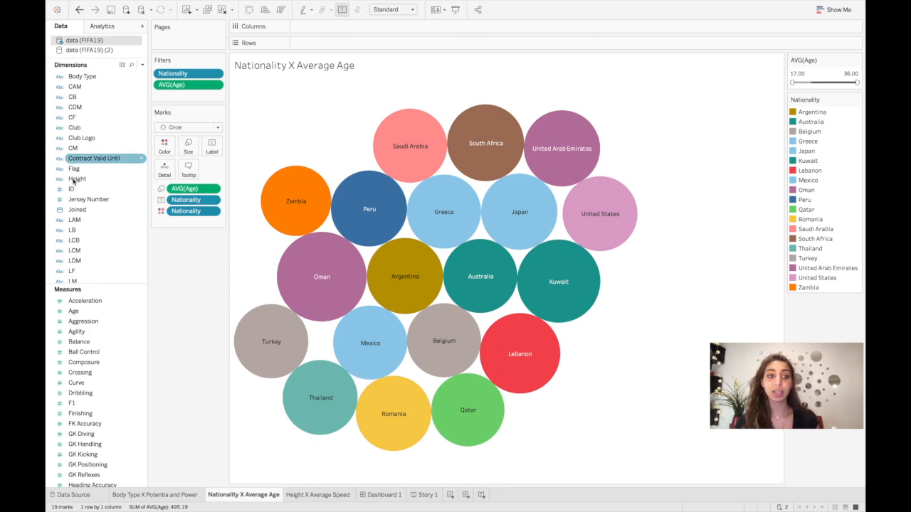
left_click(75, 201)
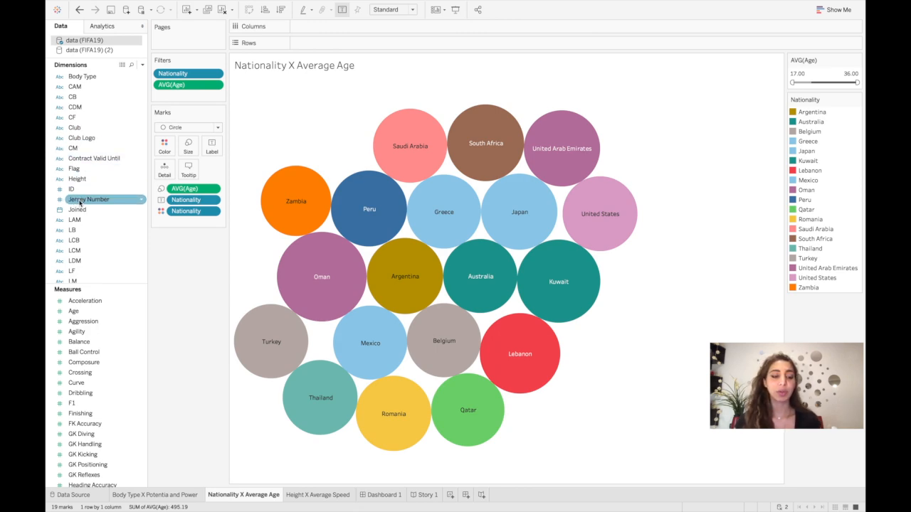
scroll(79, 202, "down", 8)
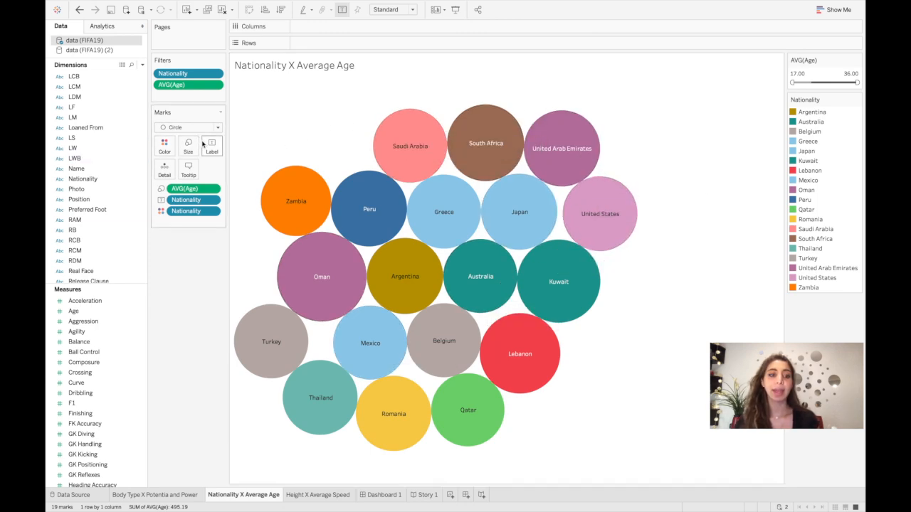
left_click(105, 200)
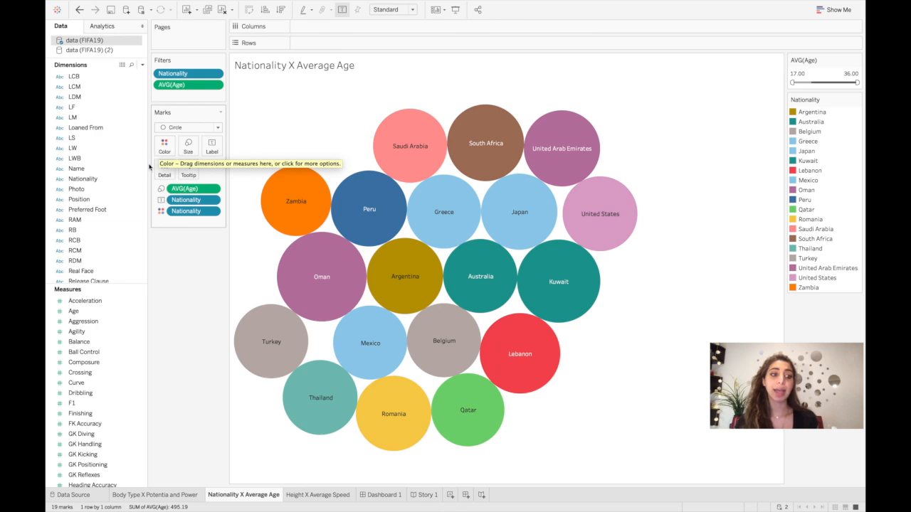
left_click(70, 314)
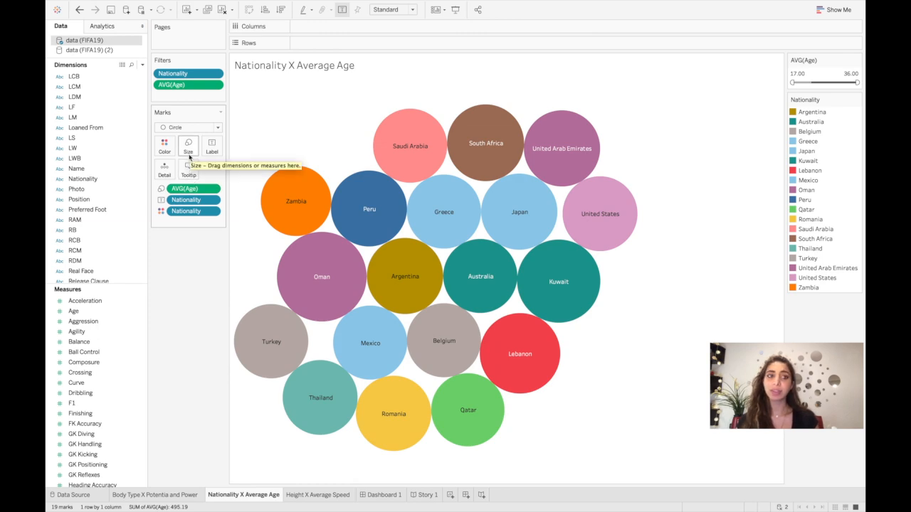
Step: Check the aggregation options of the Age filter and the chart types suggested for the nationality bubbles
left_click(215, 86)
mouse_move(242, 161)
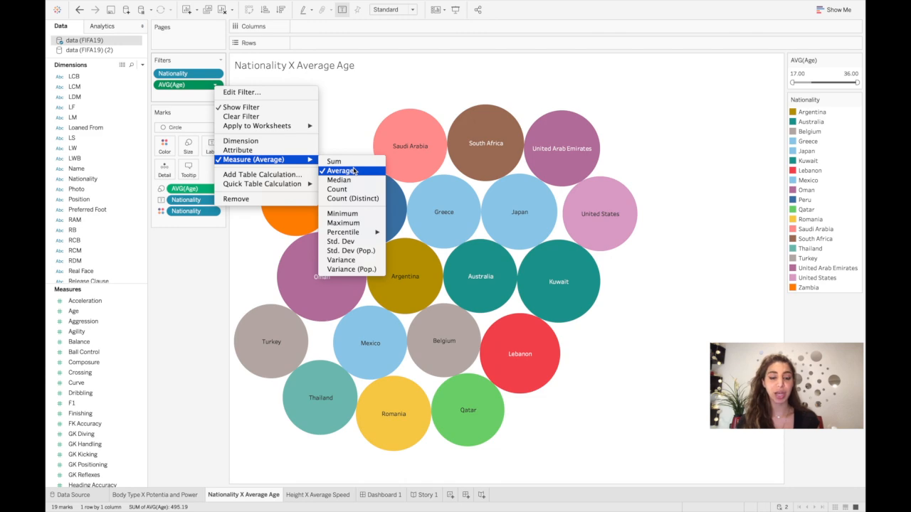
left_click(367, 83)
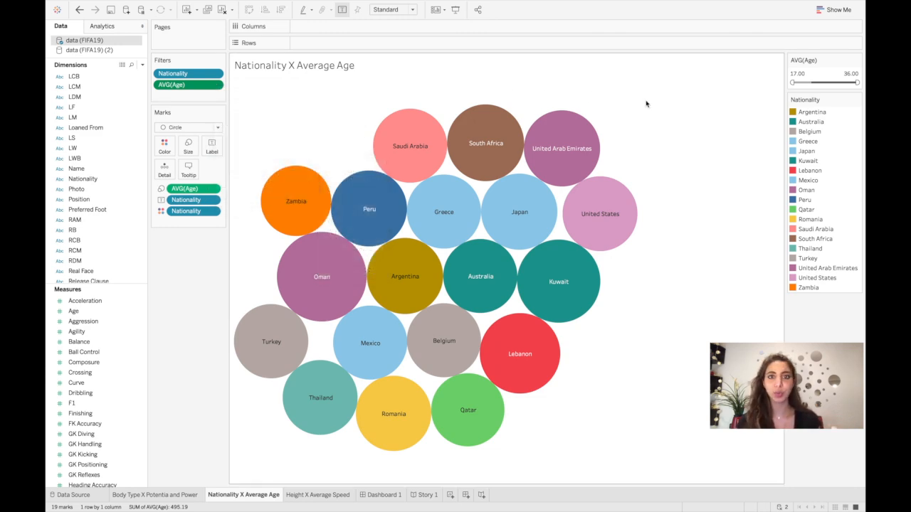
left_click(850, 9)
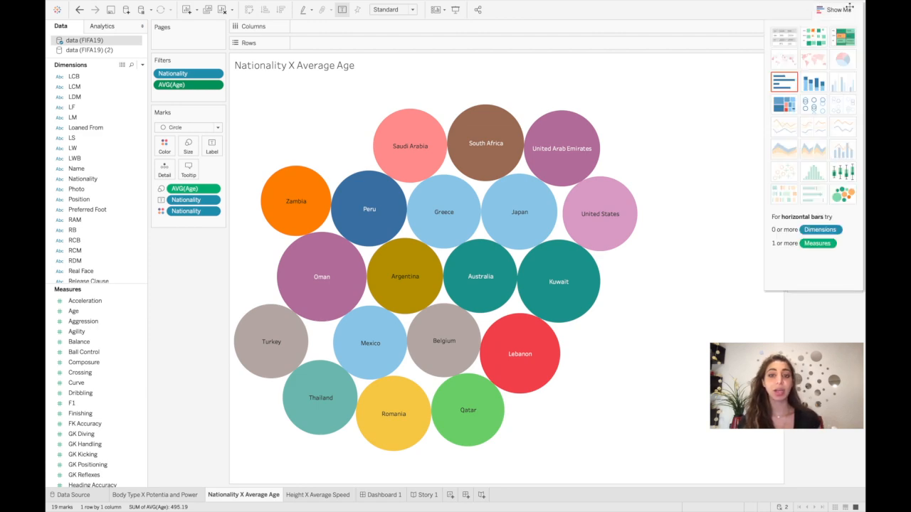
left_click(850, 9)
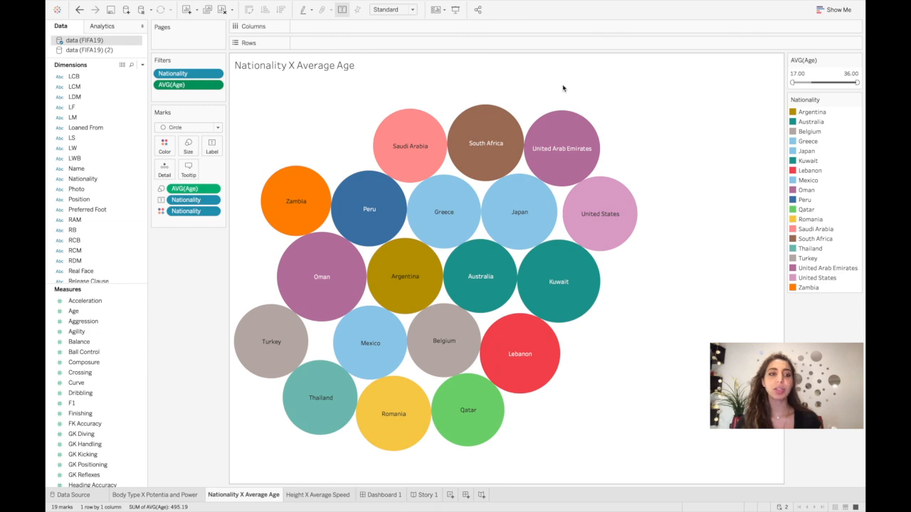
Step: Review which countries are selected in the Nationality filter
left_click(215, 74)
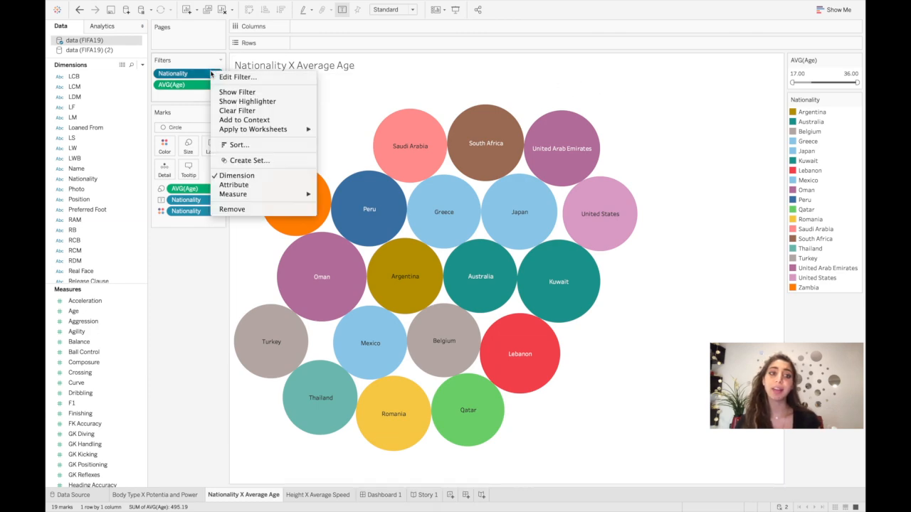
left_click(223, 77)
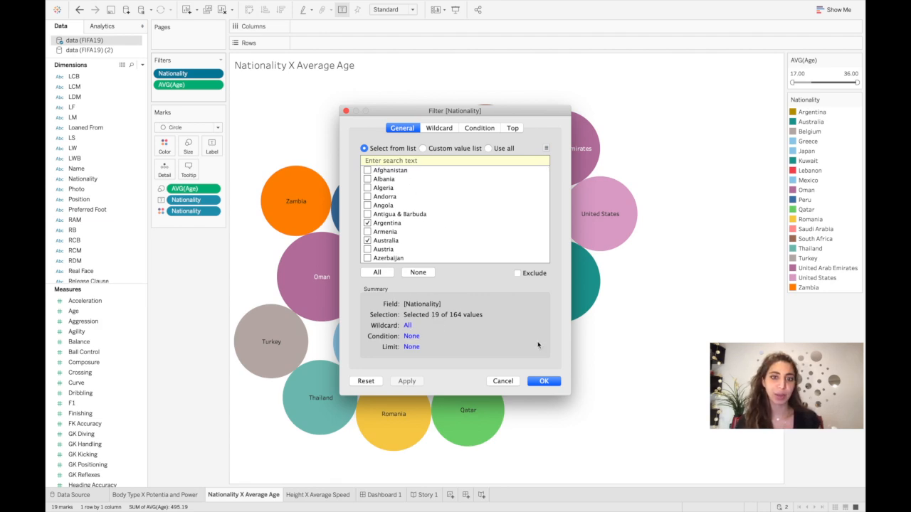
left_click(553, 382)
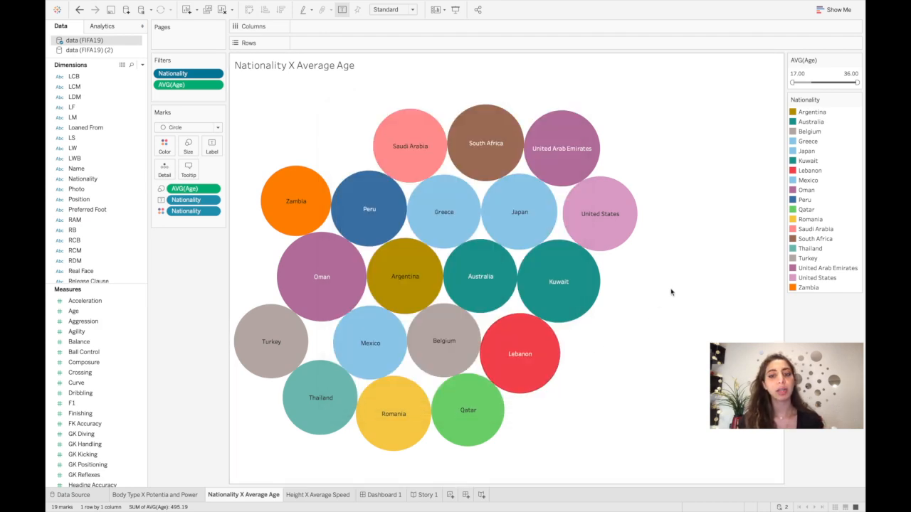
Step: Inspect the average age details of the Kuwait and Oman bubbles
mouse_move(557, 300)
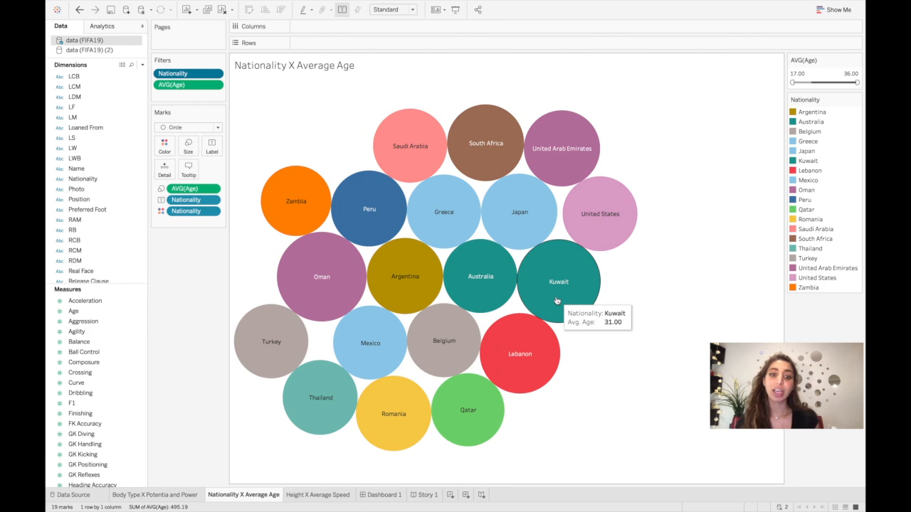
mouse_move(382, 279)
mouse_move(350, 274)
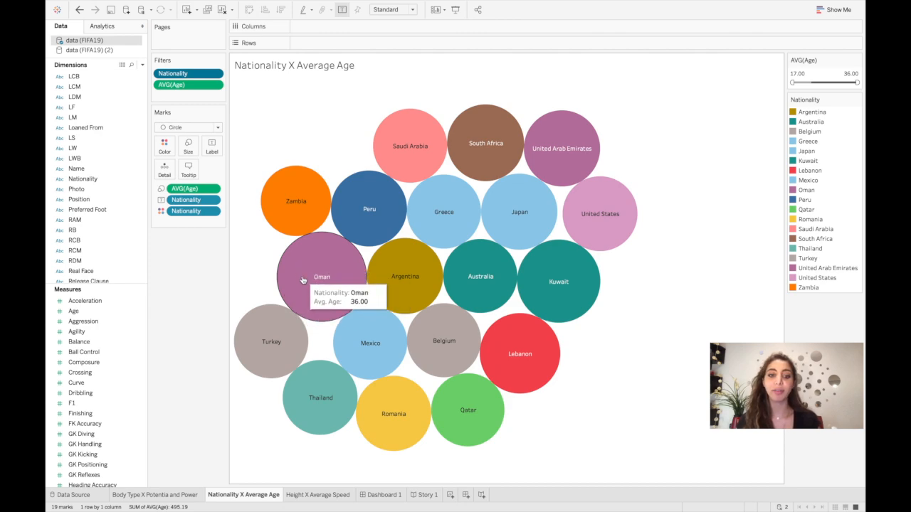
Step: Inspect the average age details of the Thailand, Mexico, Turkey, Zambia, Greece and Japan bubbles
mouse_move(315, 396)
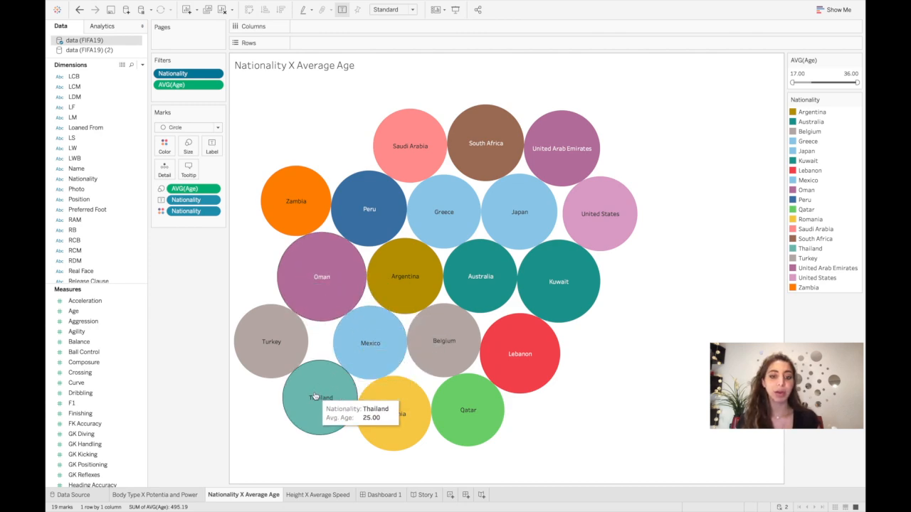
mouse_move(438, 356)
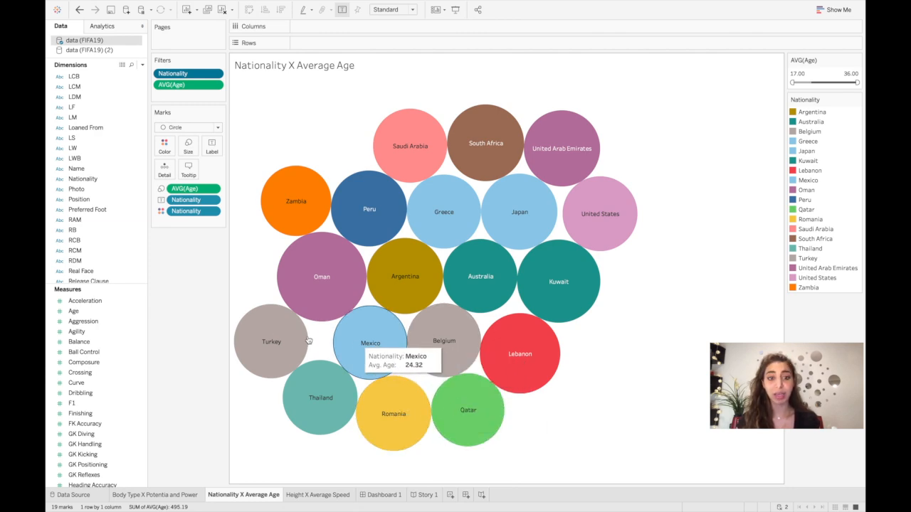
mouse_move(267, 336)
mouse_move(288, 213)
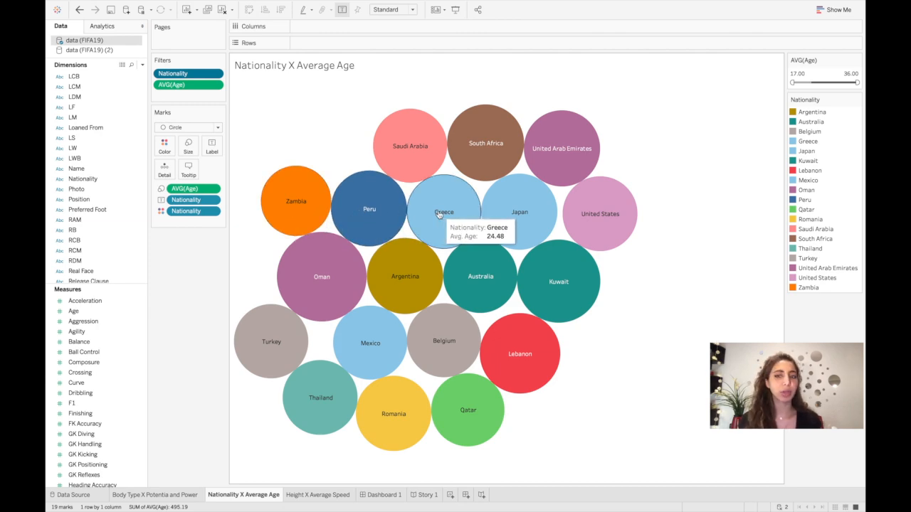
mouse_move(513, 223)
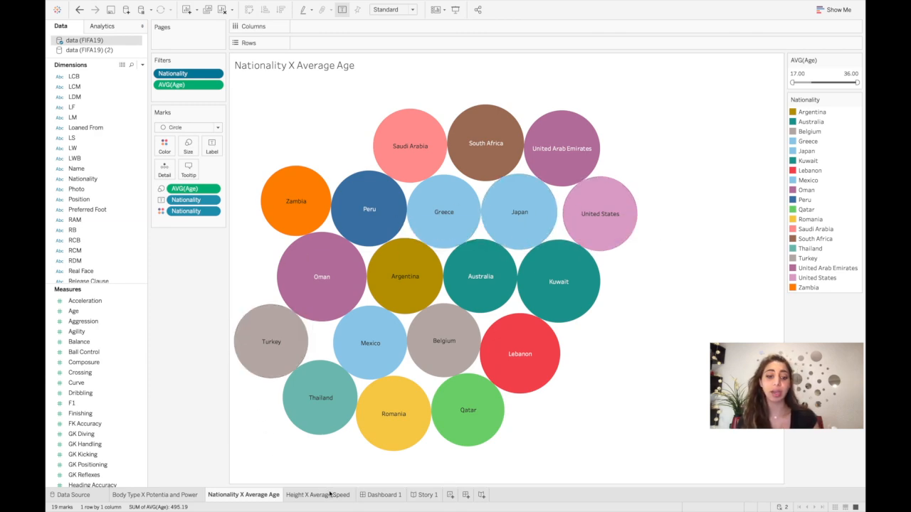
Step: Open the Height X Average Speed worksheet and locate the Height dimension and Sprint Speed measure in the data fields
left_click(294, 498)
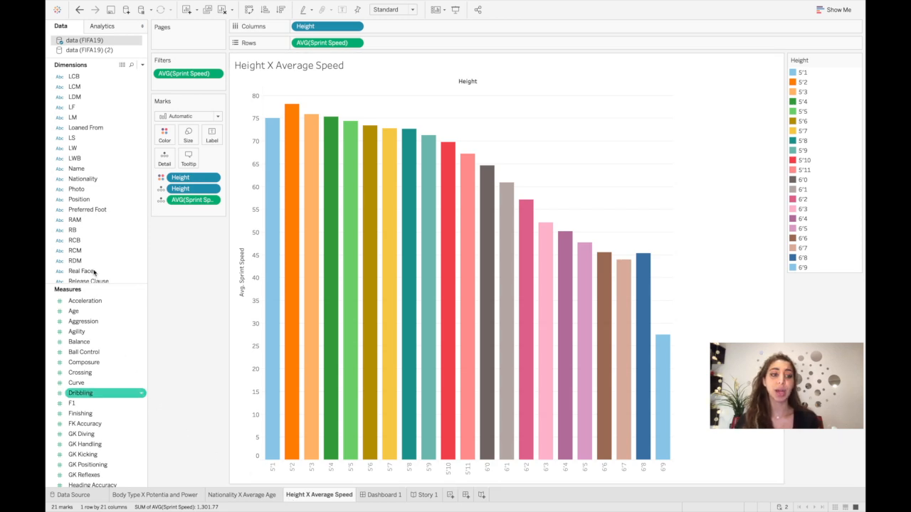
scroll(102, 225, "down", 3)
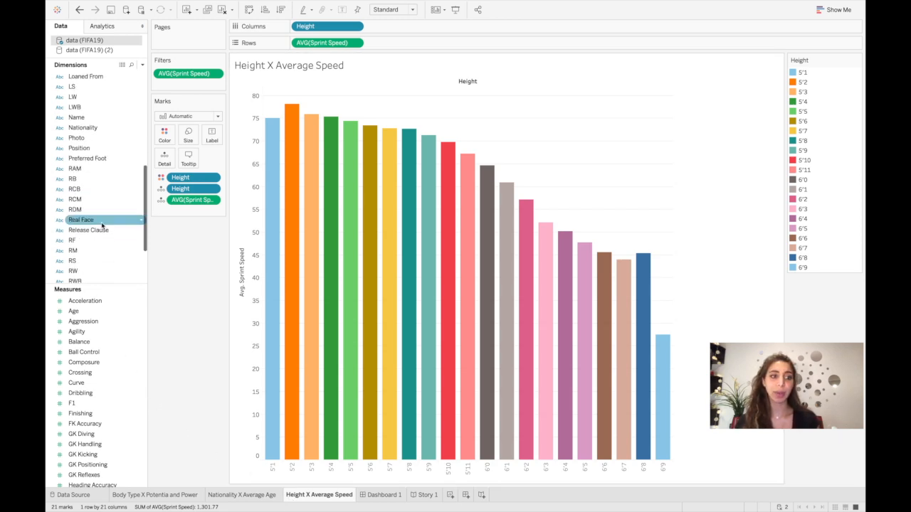
scroll(101, 223, "up", 8)
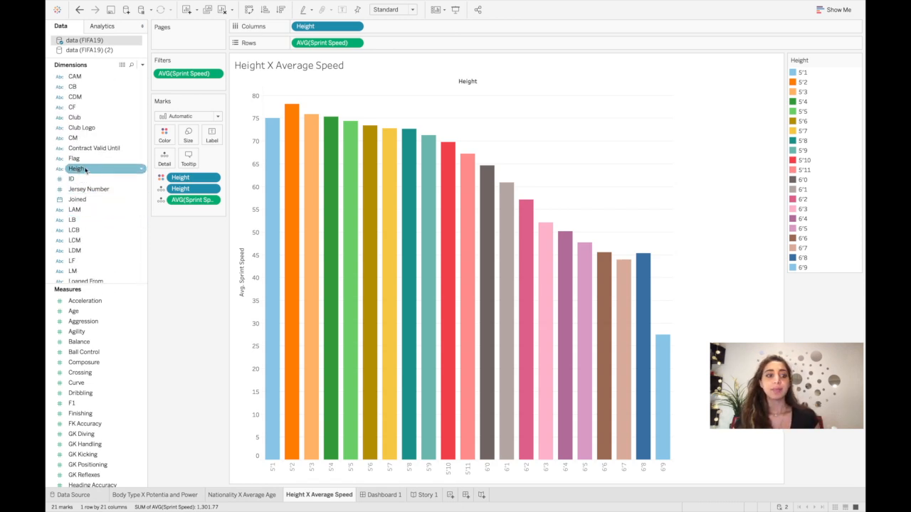
scroll(67, 363, "down", 2)
scroll(70, 368, "down", 8)
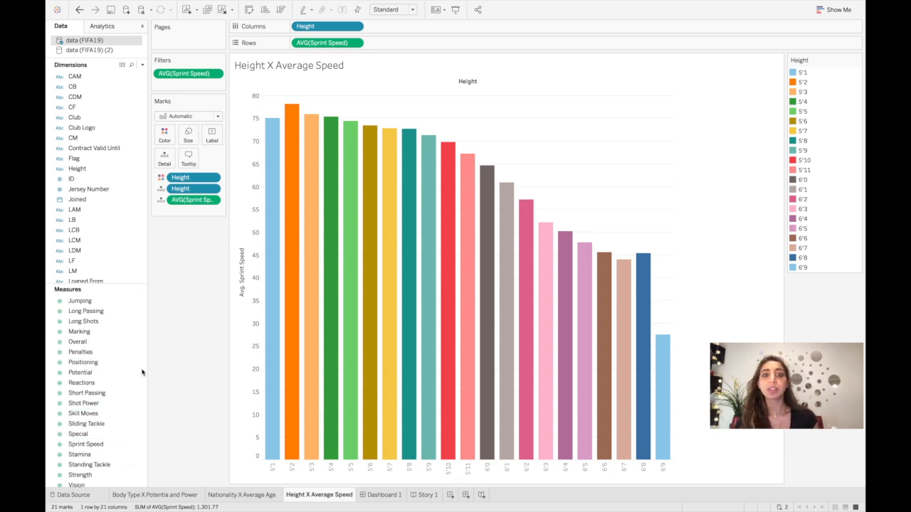
Step: Check the aggregation options of the Sprint Speed measure that forms the chart's rows
left_click(356, 44)
mouse_move(357, 140)
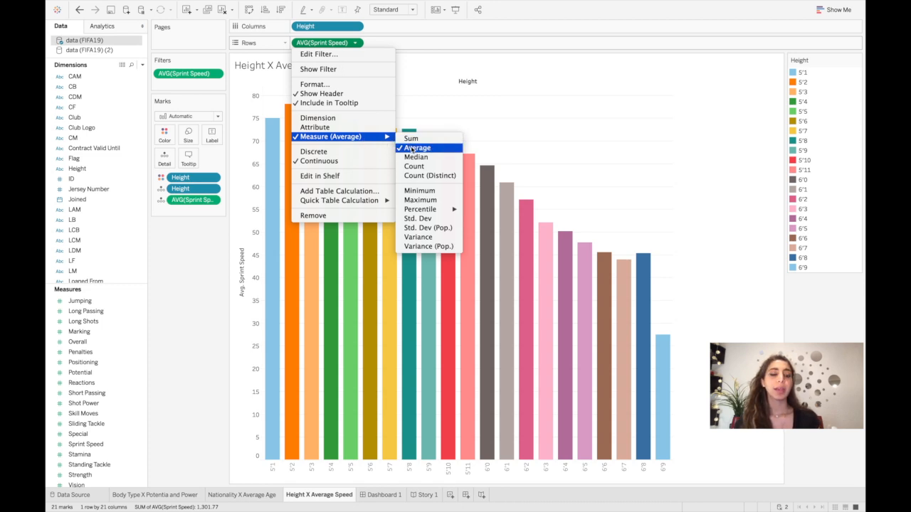
left_click(230, 232)
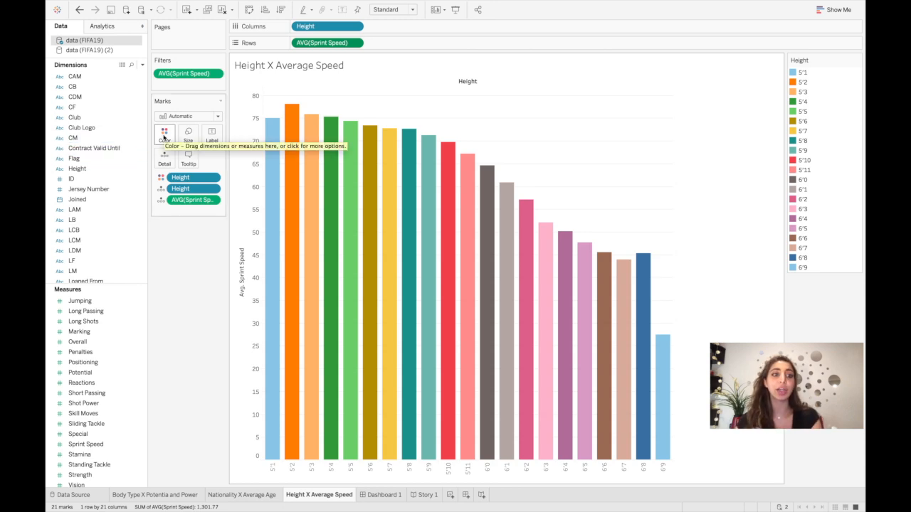
Step: Review the Color and Detail marks of the height chart and the chart types suggested for it
left_click(107, 189)
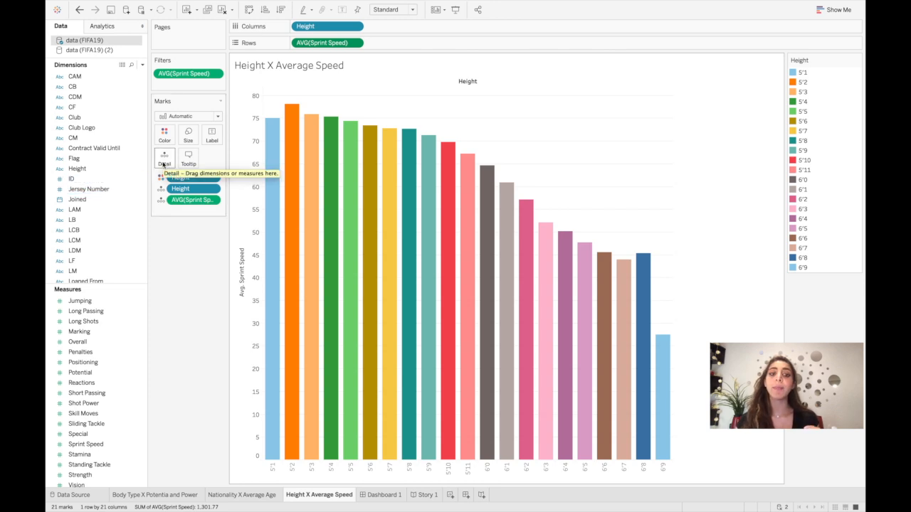
mouse_move(317, 354)
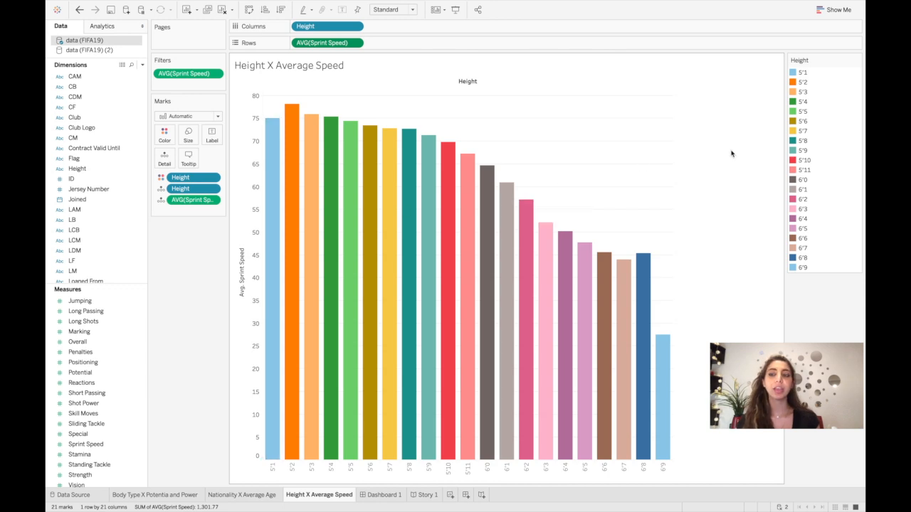
left_click(845, 10)
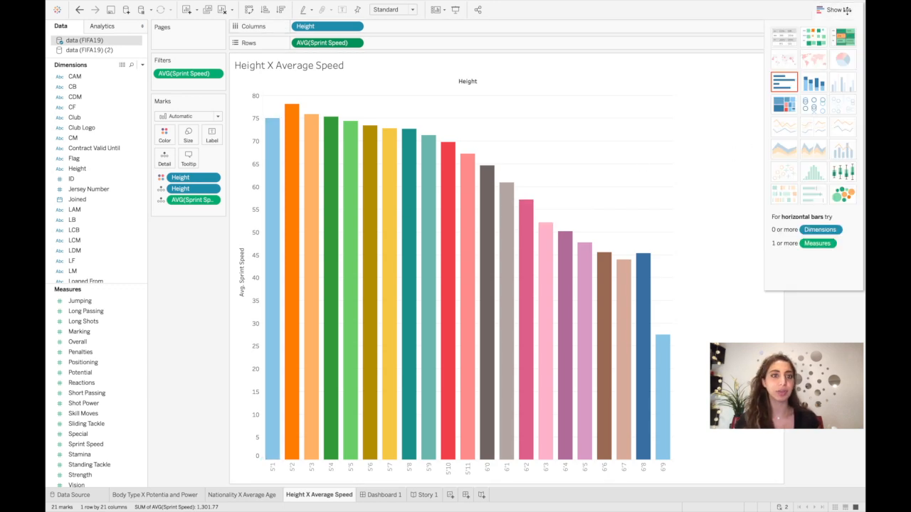
left_click(846, 10)
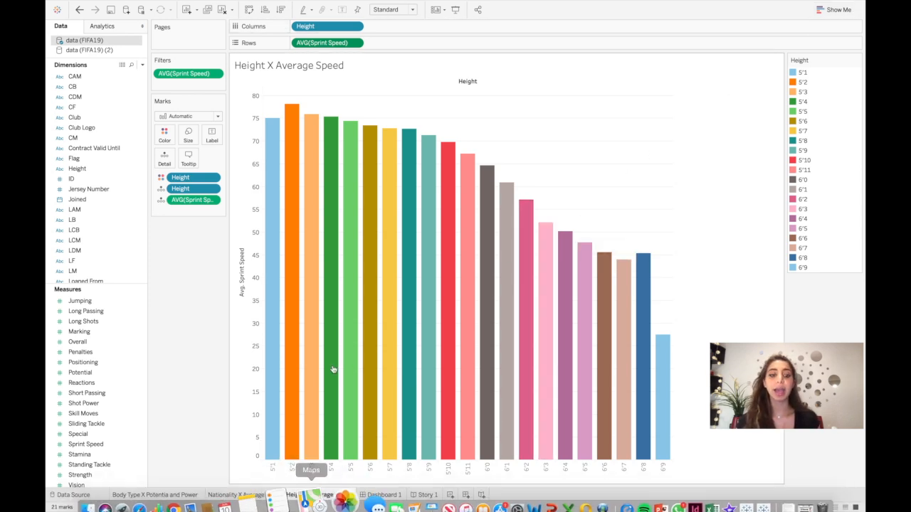
Step: Open Dashboard 1 and examine its source sheets and the charts placed on it
mouse_move(313, 427)
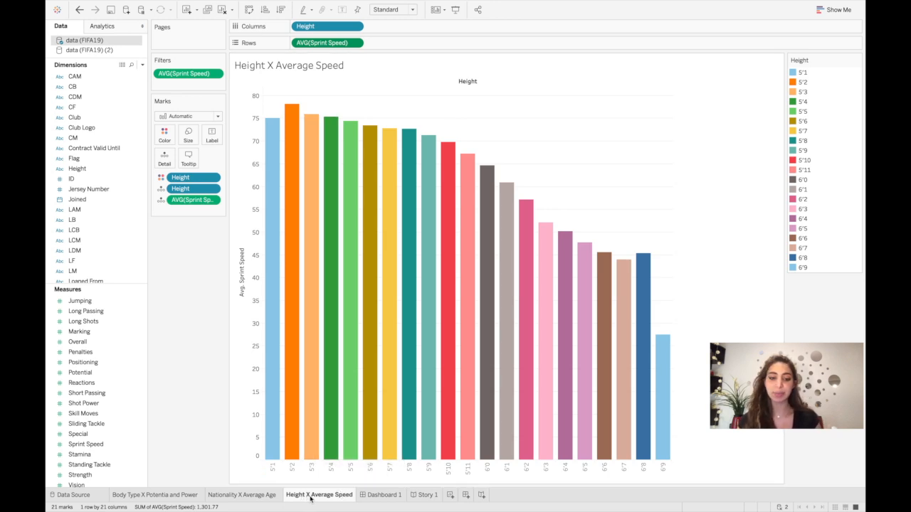
mouse_move(312, 500)
mouse_move(370, 501)
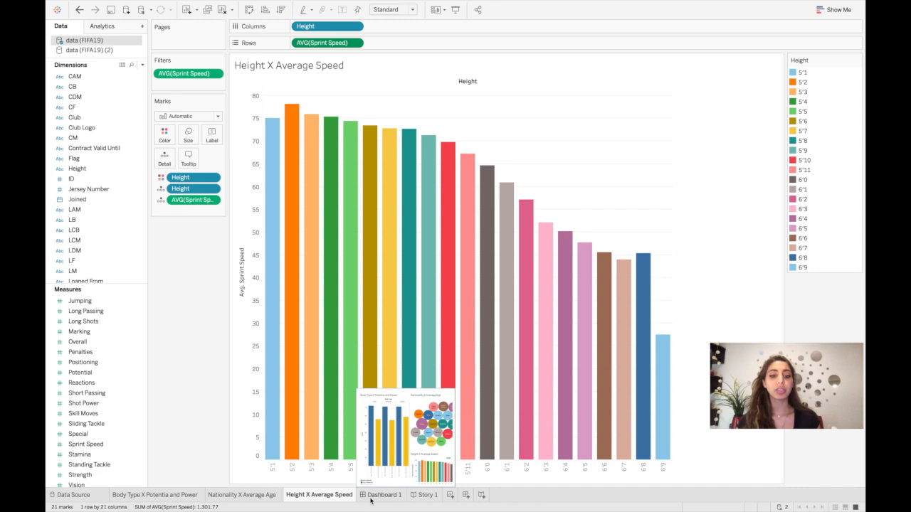
left_click(370, 501)
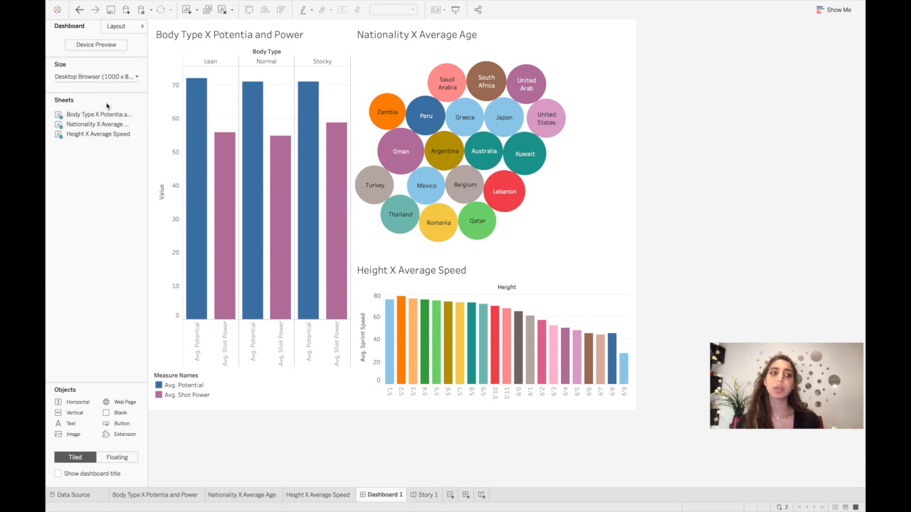
mouse_move(85, 115)
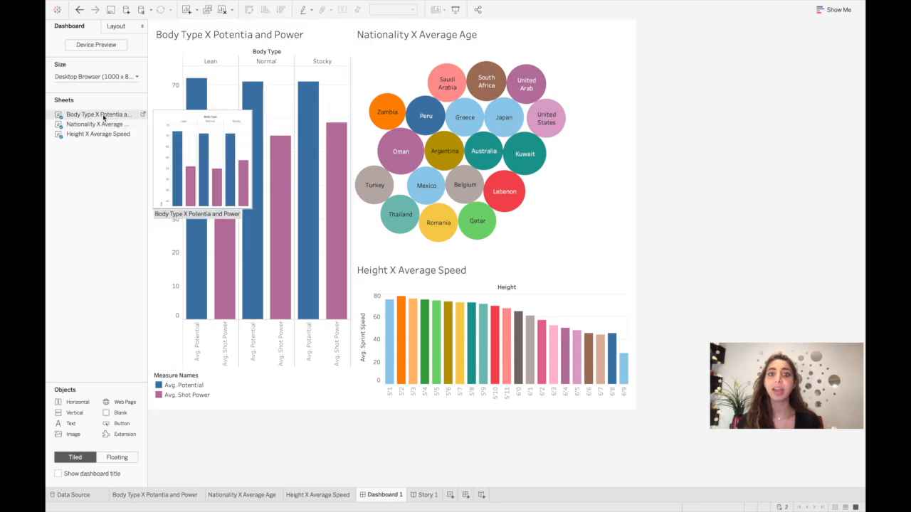
mouse_move(423, 114)
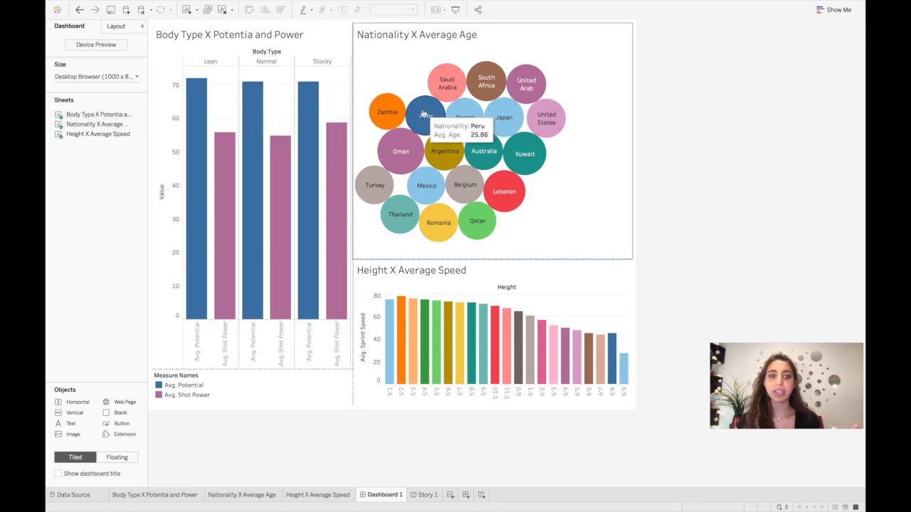
Step: Move the Nationality X Average Age chart below the Height X Average Speed chart on the dashboard
left_click_drag(470, 96, 283, 148)
left_click(526, 58)
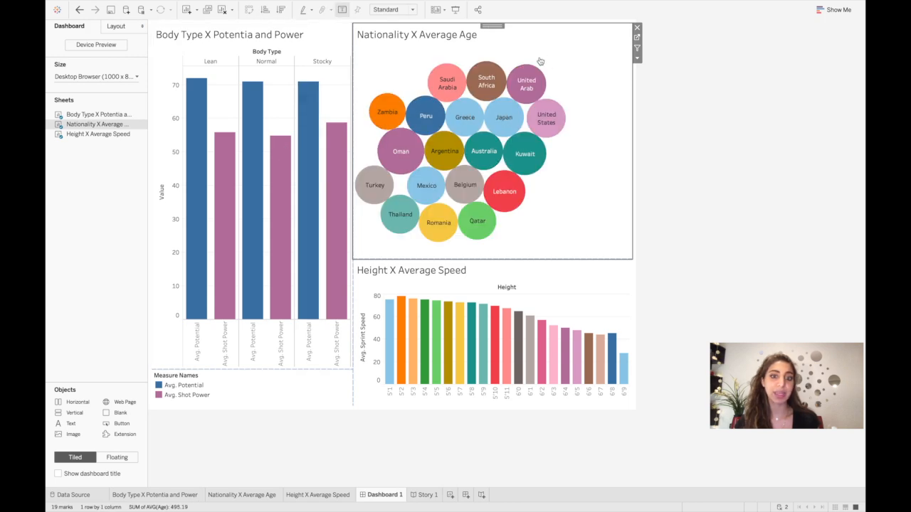
left_click_drag(491, 25, 488, 303)
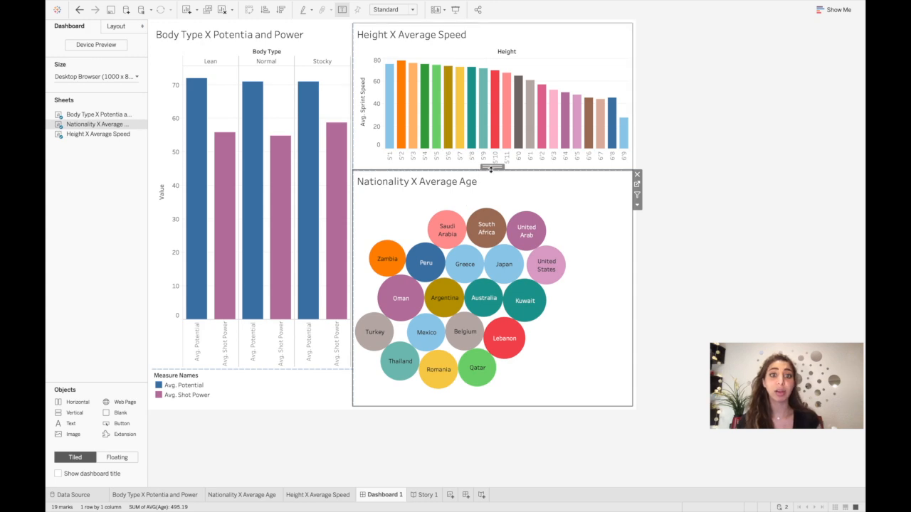
left_click(708, 110)
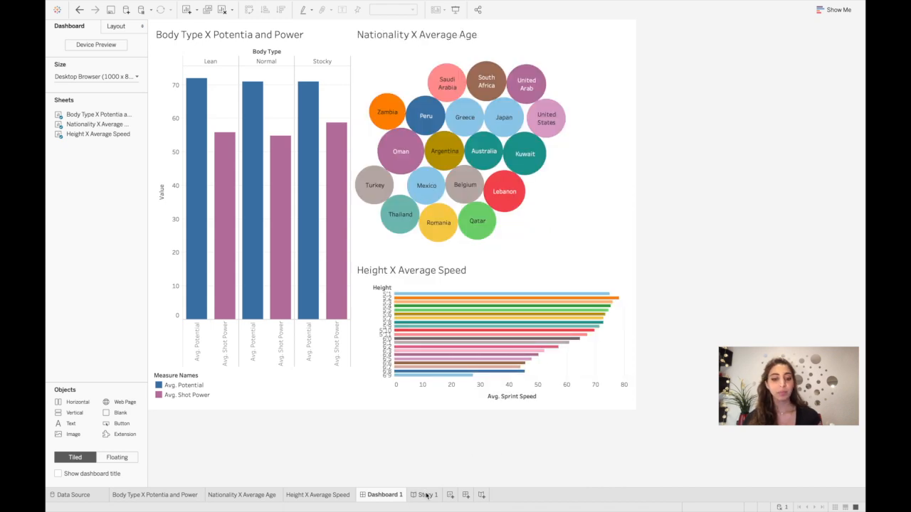
Step: Open Story 1, show its first story point on potential and shot power by body type, and check the sheet list
mouse_move(427, 494)
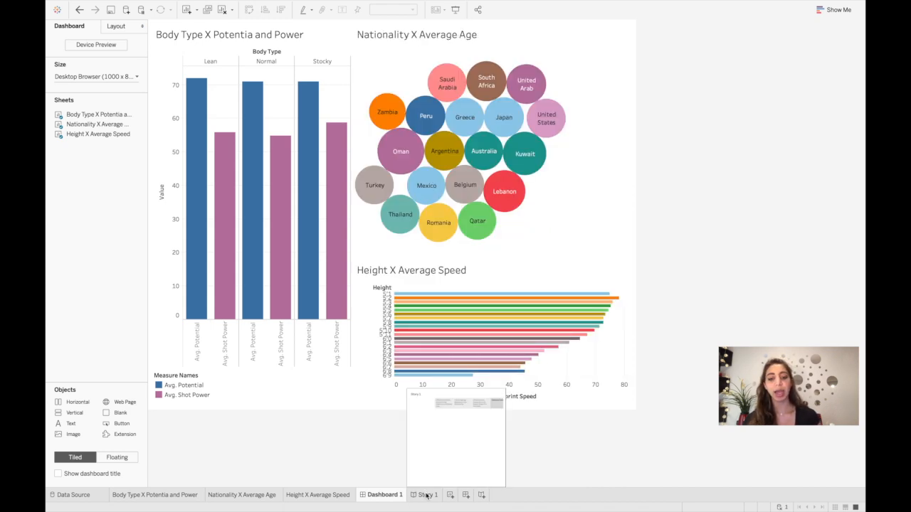
left_click(426, 494)
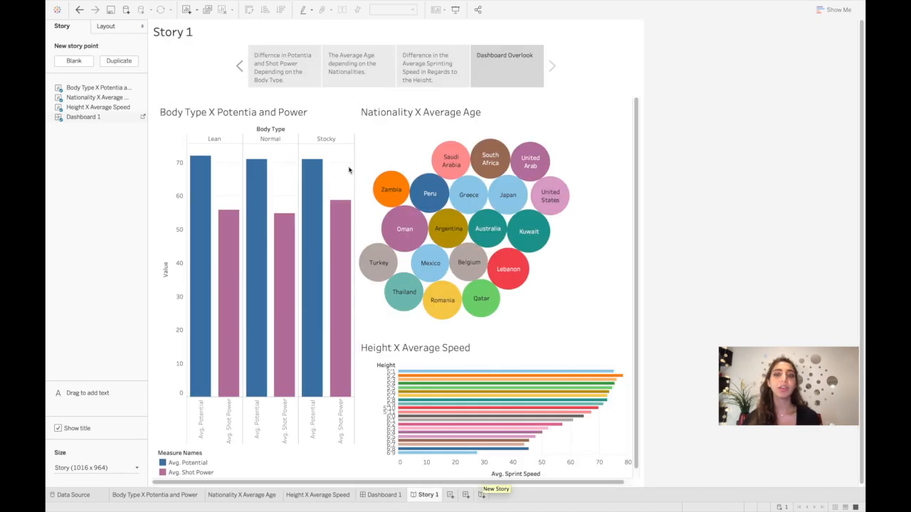
left_click(267, 53)
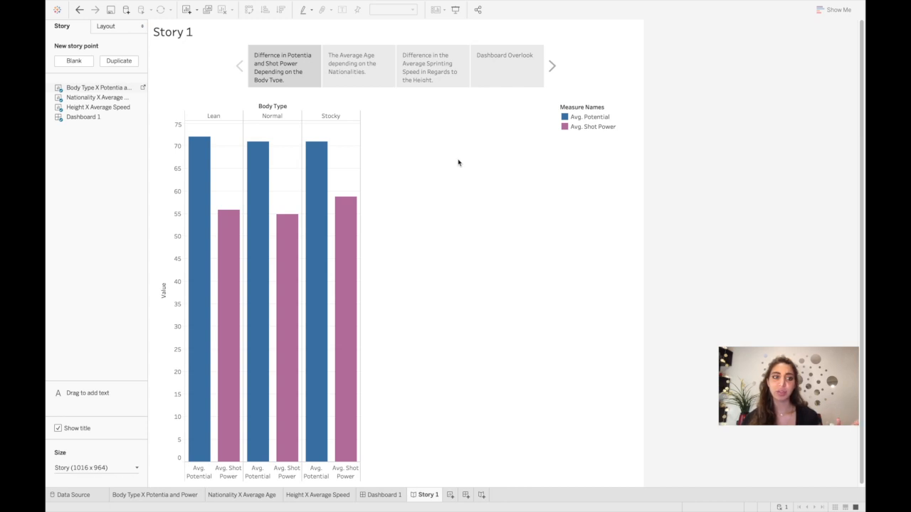
mouse_move(69, 93)
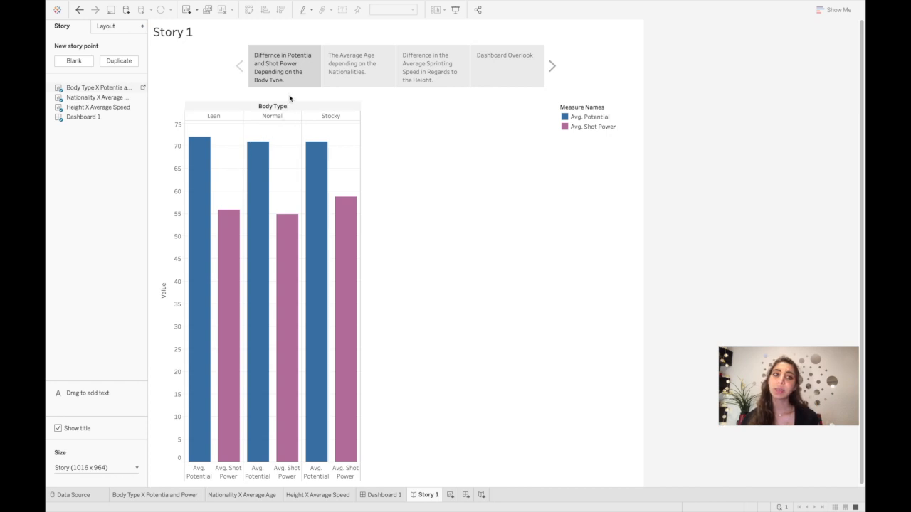
Step: Inspect the average potential and average shot power details of the Lean bars in the first story point
mouse_move(292, 85)
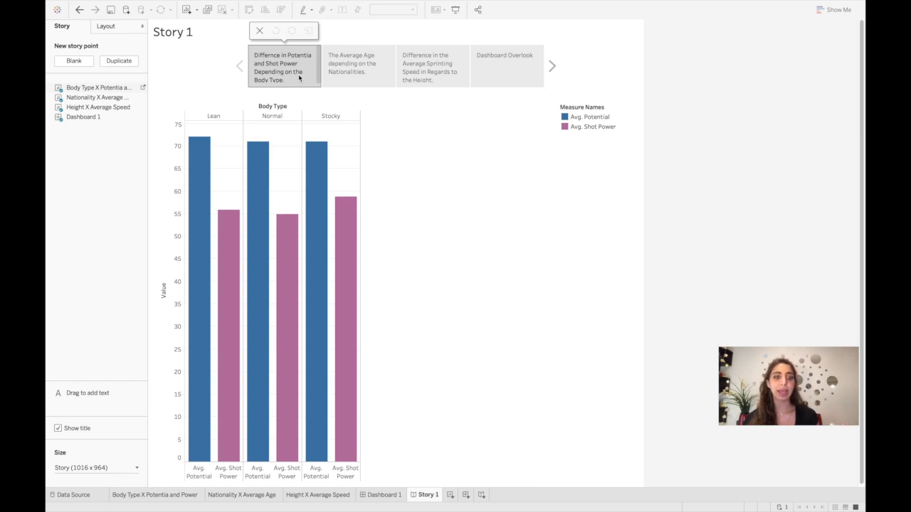
mouse_move(323, 183)
mouse_move(300, 271)
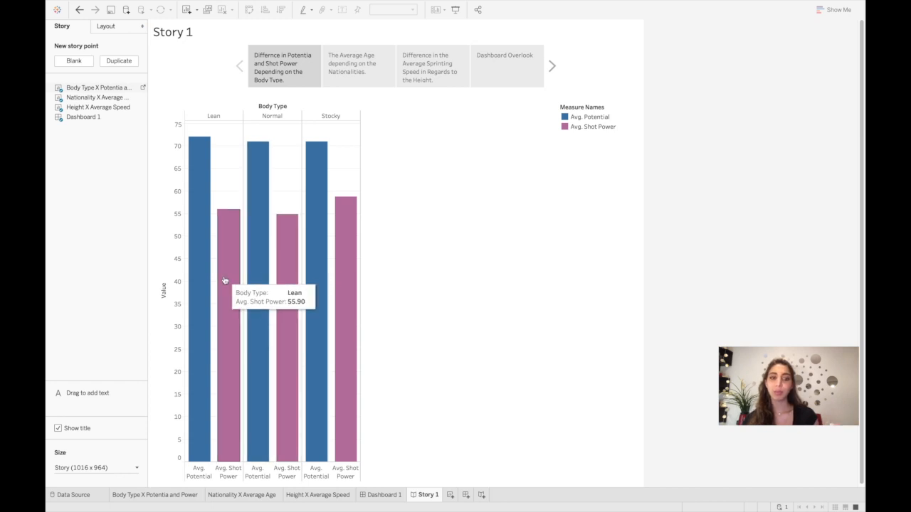
mouse_move(200, 286)
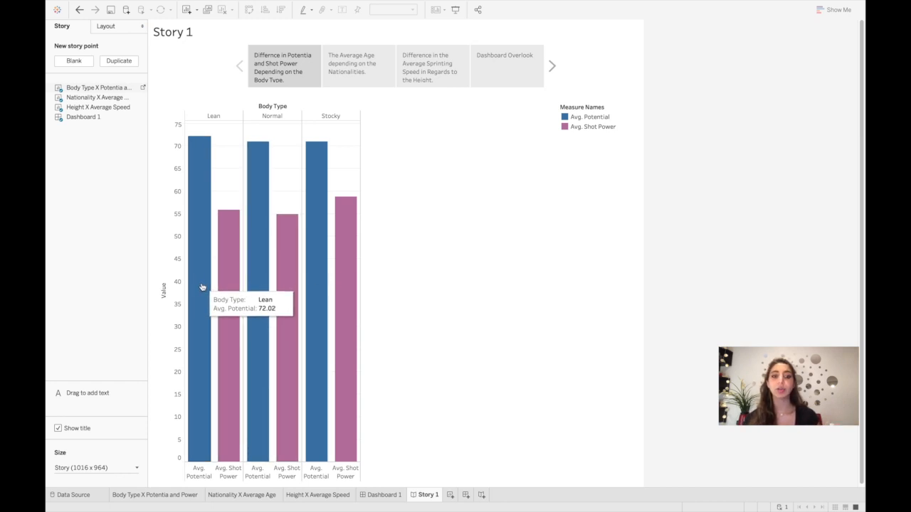
mouse_move(236, 288)
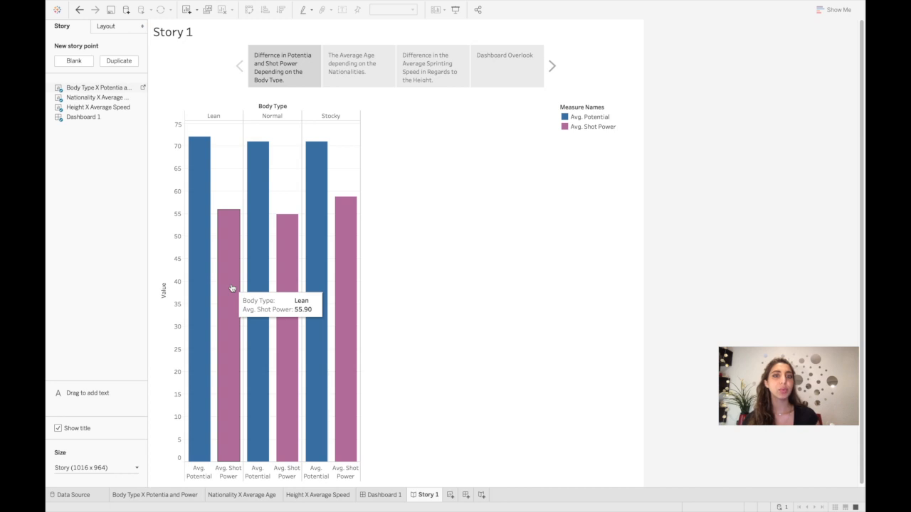
Step: Go through the story points on average age by nationality and average sprinting speed by height
left_click(340, 59)
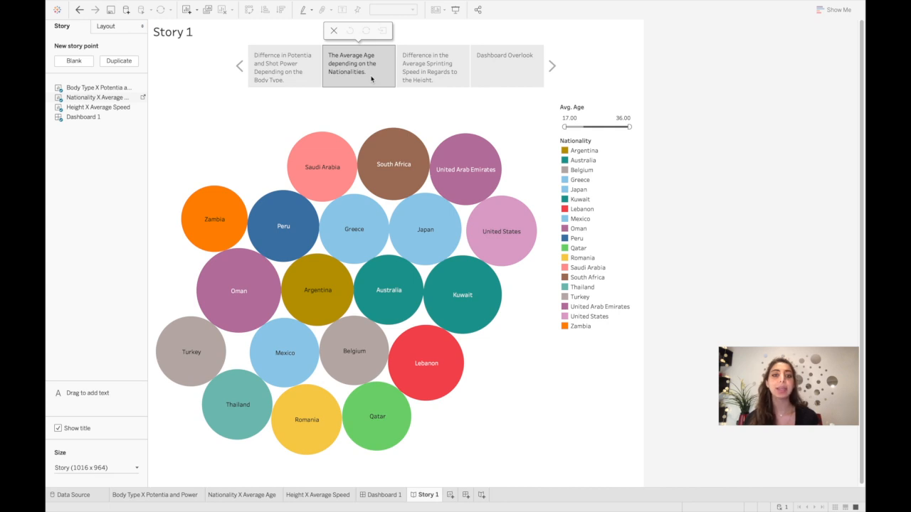
left_click(421, 71)
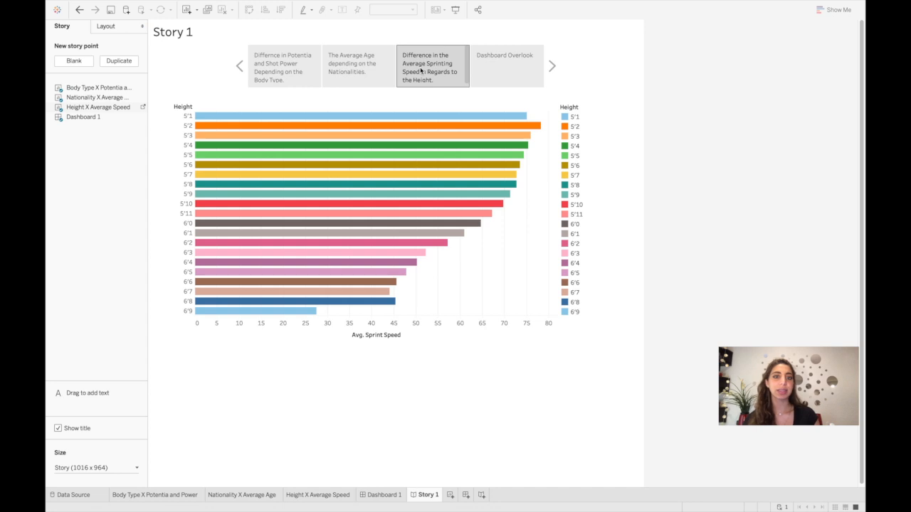